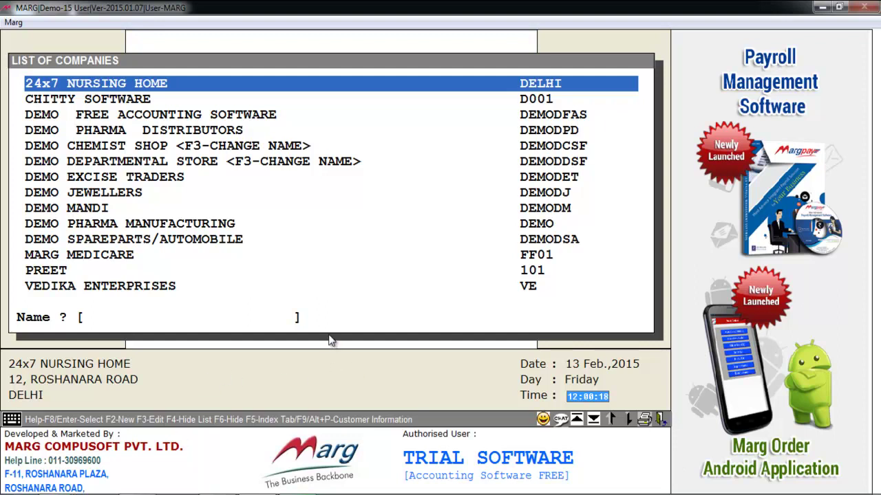
Step: Bring up the 'Sure to Quit ?' confirmation over the company list with Yes selected
key("Escape")
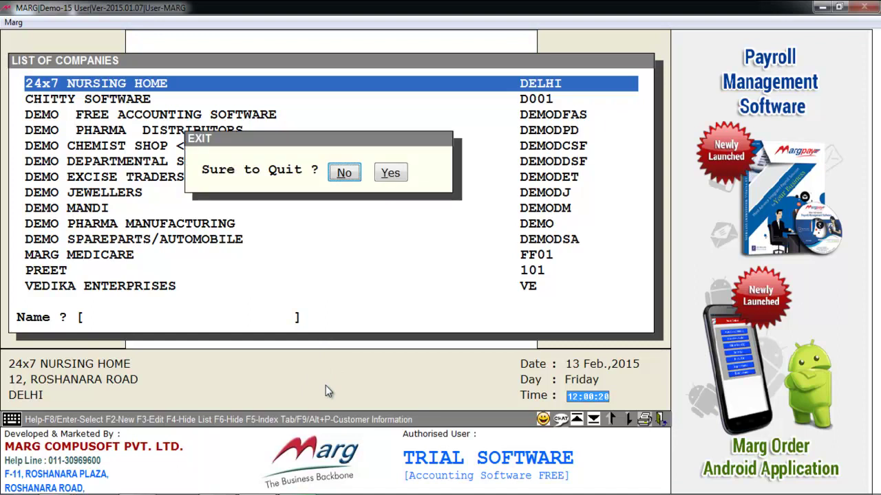
key("Right")
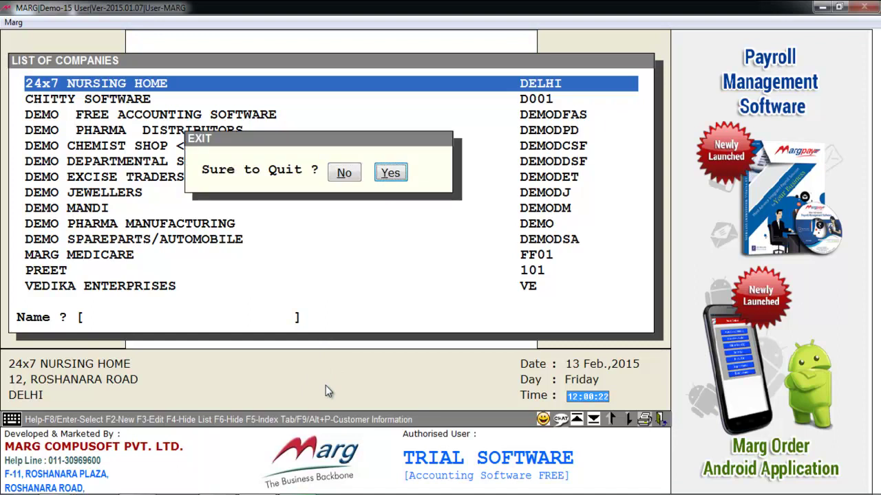
Step: Confirm quitting, set the carbon copy directory to D:\IMPBACK, and start a company Backup
key("Return")
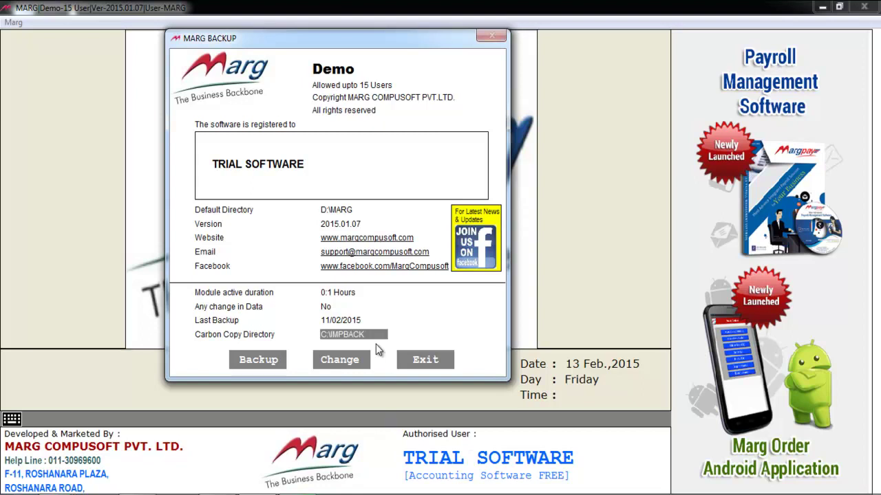
left_click(347, 336)
type("D")
key("Return")
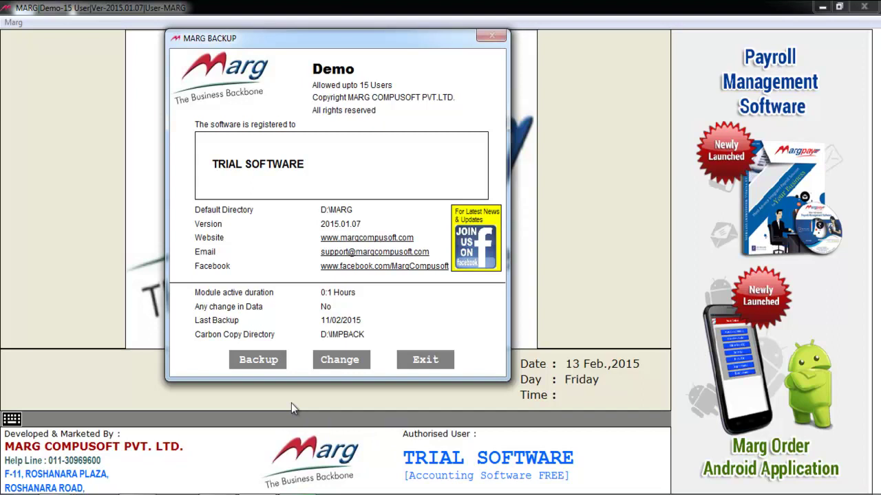
left_click(267, 364)
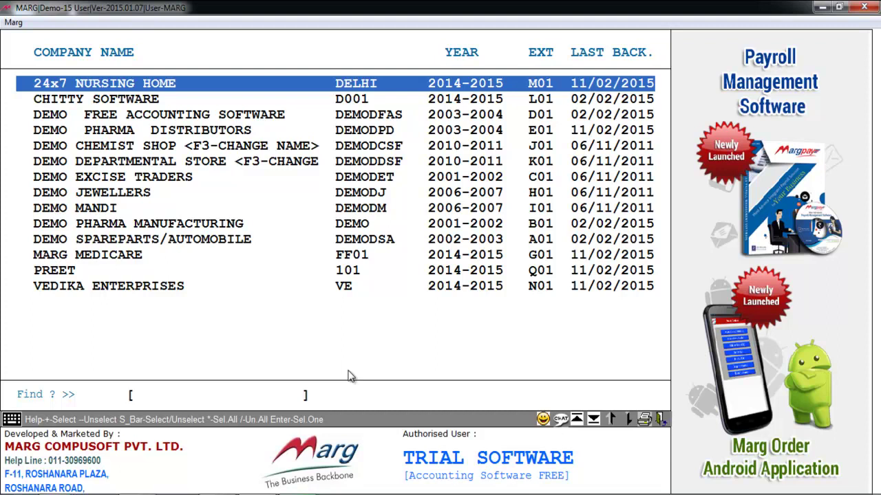
Step: Mark DEMO PHARMA DISTRIBUTORS and run its backup, closing Marg ERP
key("Down")
key("Down")
key("Down")
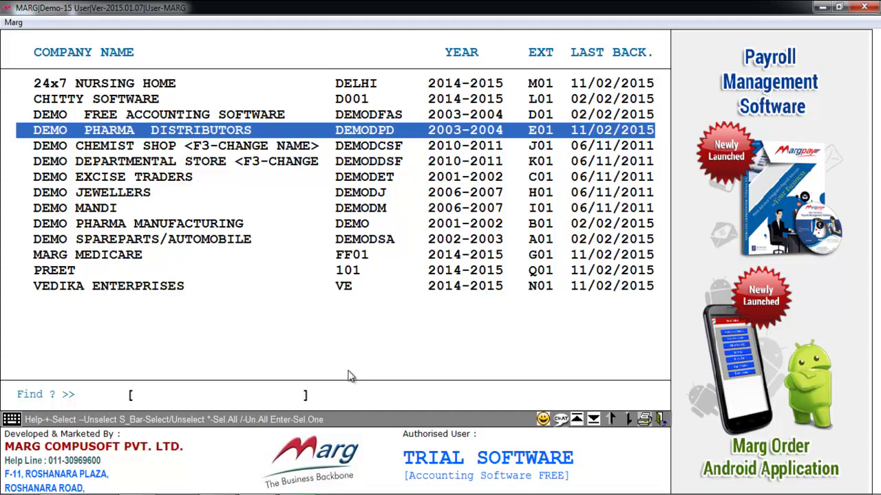
key("space")
key("Up")
key("Escape")
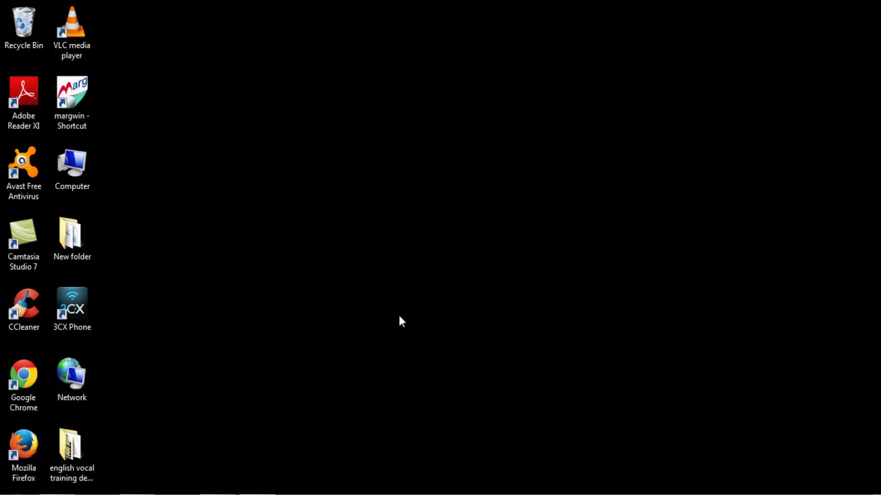
Step: Select and copy both backup files in the D:\IMPBACK folder
key("alt+Tab")
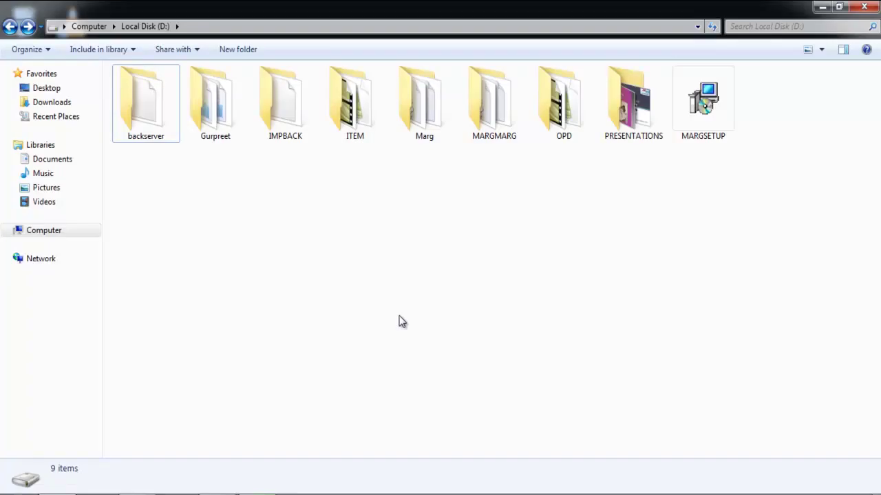
double_click(293, 122)
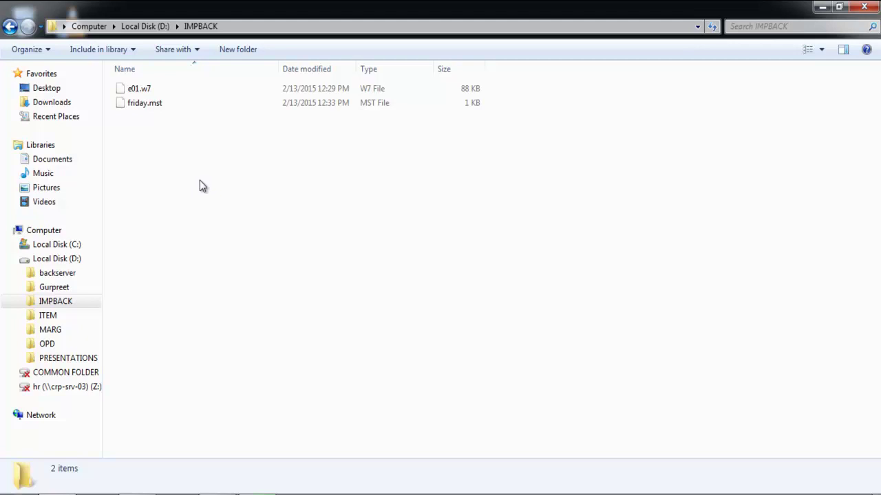
key("ctrl+a")
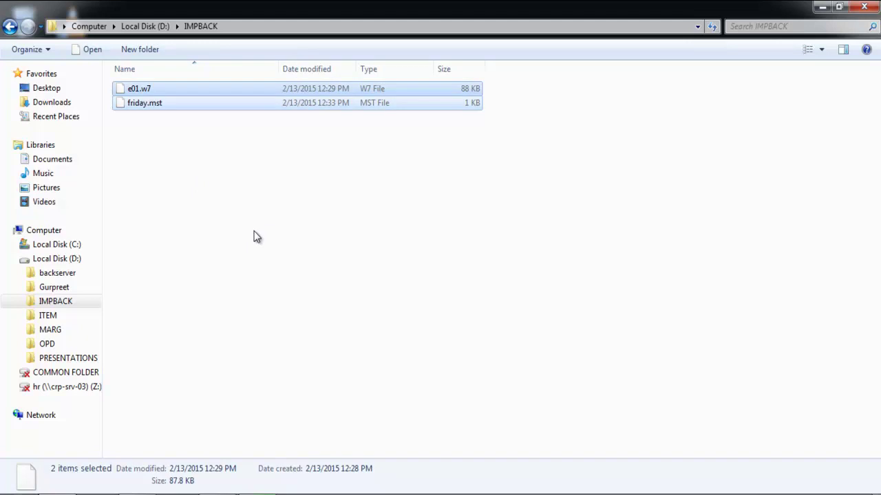
key("BackSpace")
Step: Paste e01.w7 and friday.mst into D:\MARG\Data\Backup
double_click(415, 136)
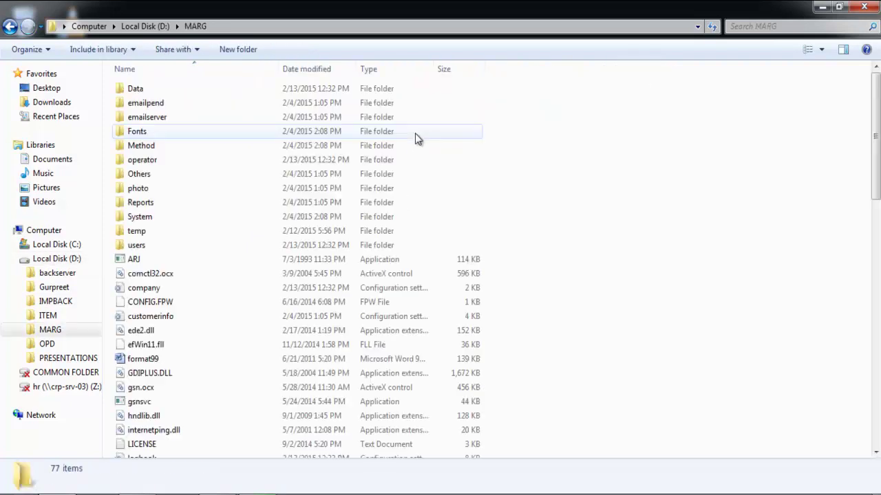
double_click(131, 94)
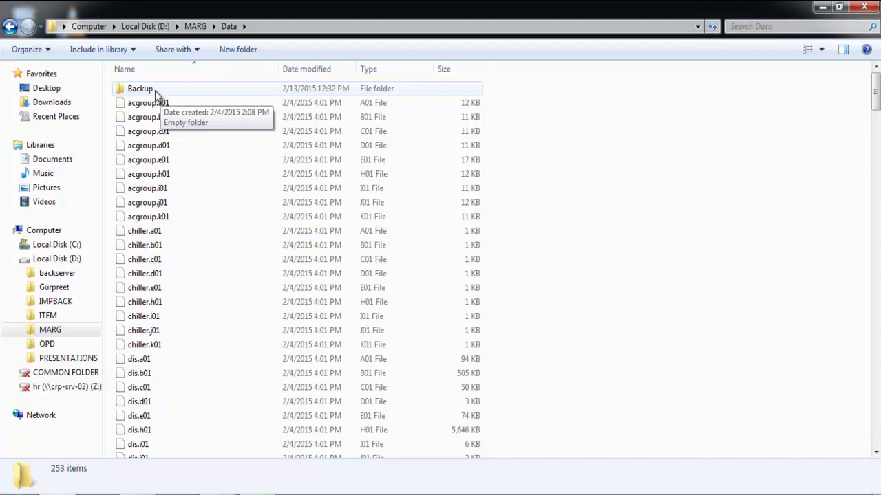
double_click(155, 90)
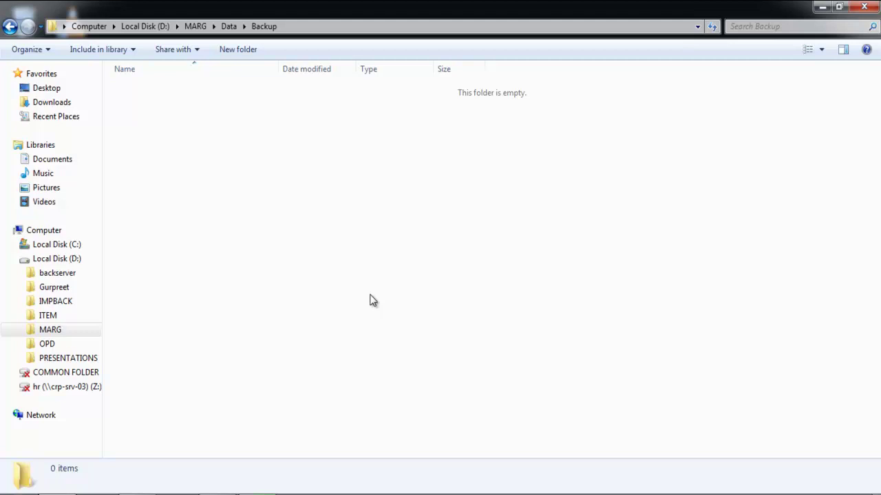
key("ctrl+v")
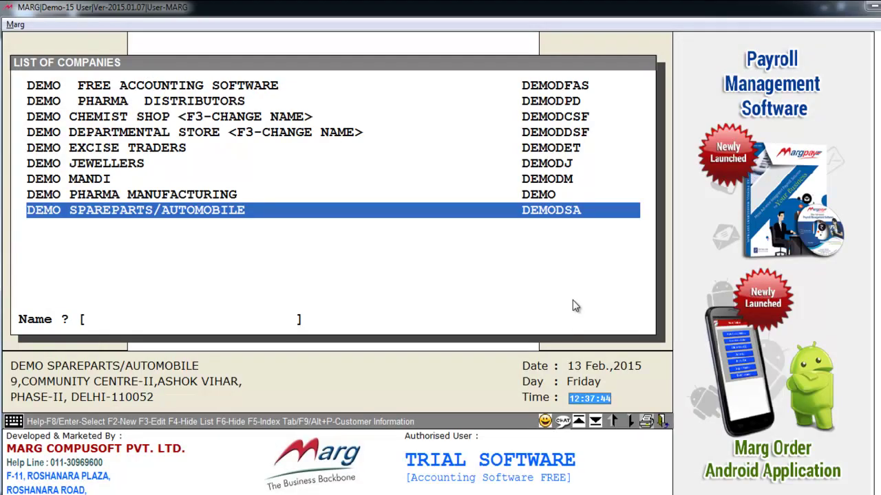
Step: Open DEMO PHARMA DISTRIBUTORS for 2003-2004, triggering the GLEDGER.E01.E01 corruption alert
key("Up")
key("Up")
key("Up")
key("Up")
key("Up")
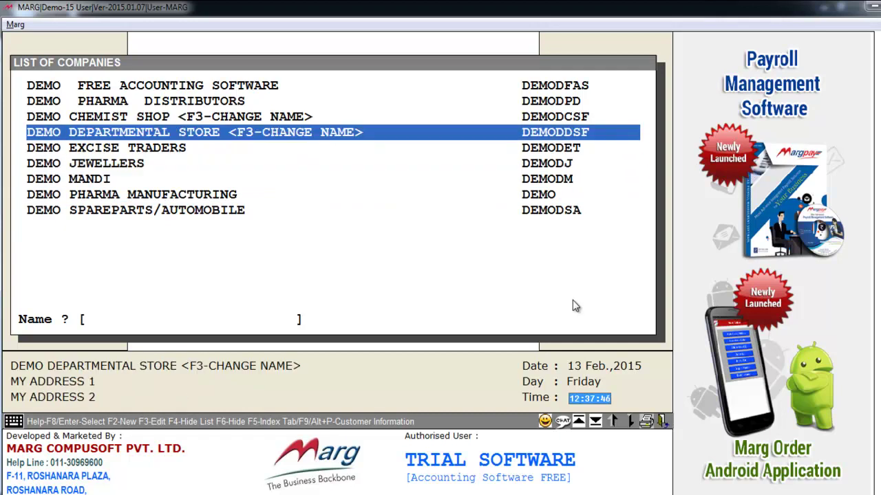
key("Up")
key("Up")
key("Return")
key("Return")
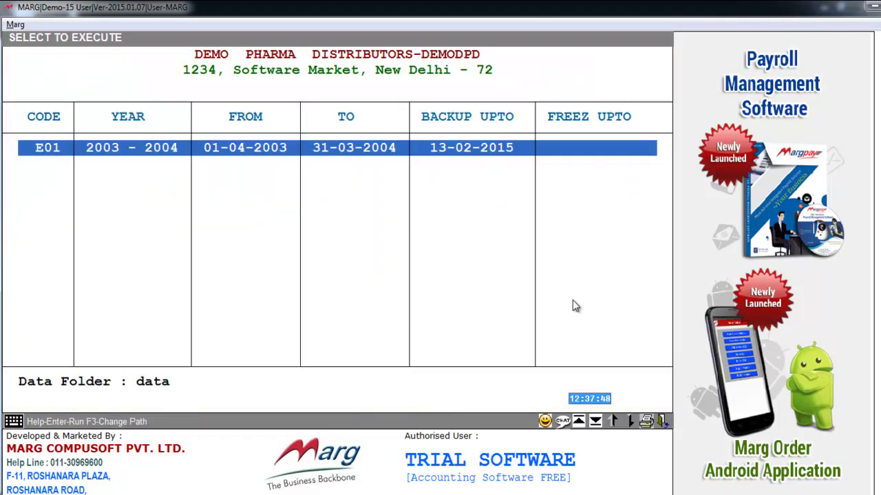
key("Return")
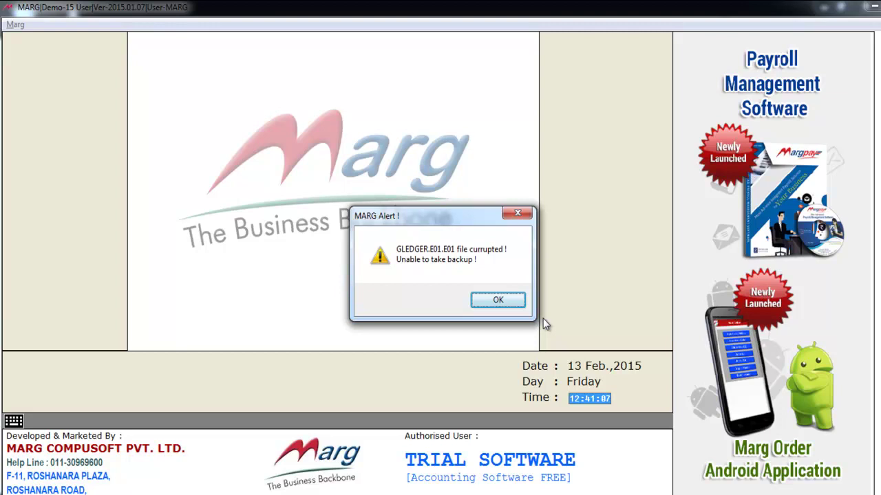
Step: Dismiss the corruption alert and quit out of the company list
left_click(522, 305)
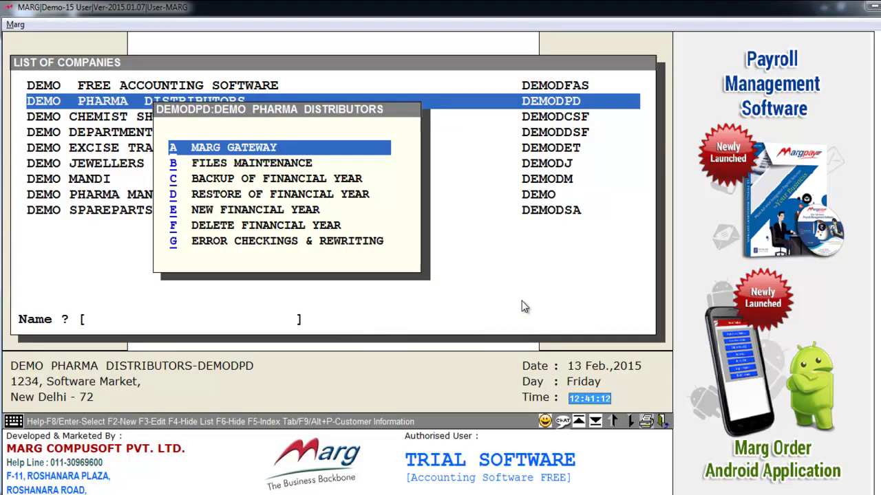
key("Escape")
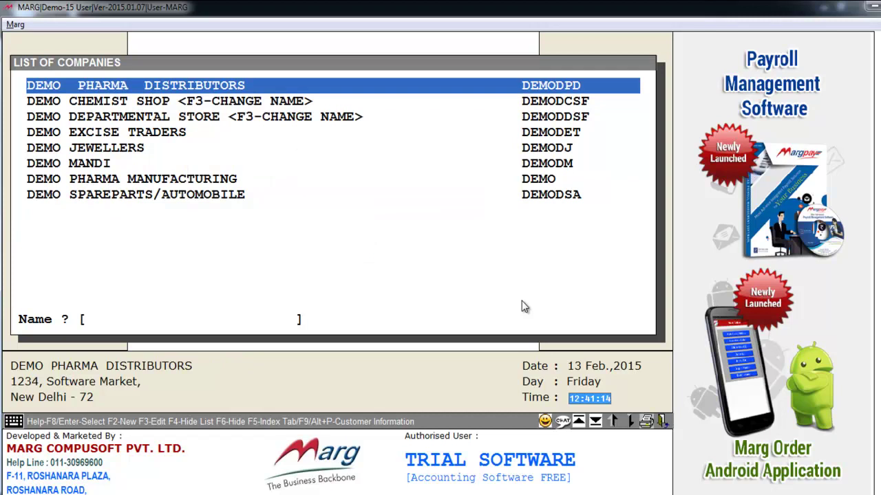
key("Escape")
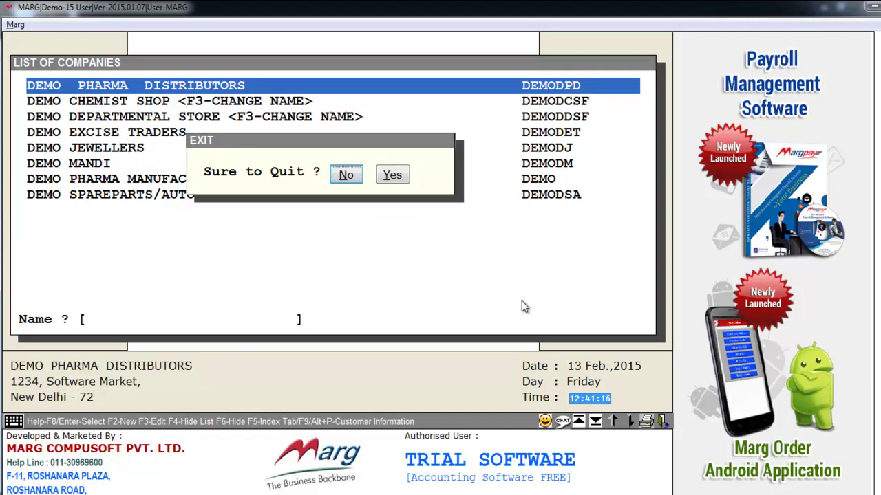
key("Right")
key("Return")
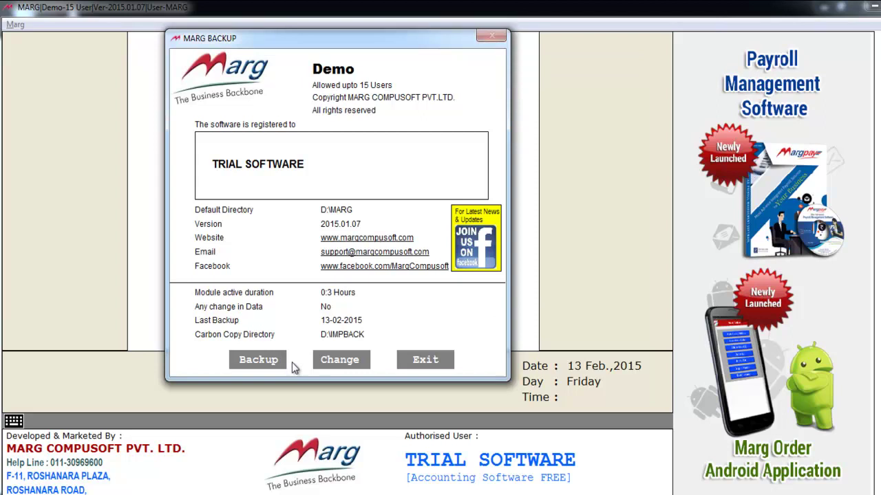
Step: Mark DEMO PHARMA DISTRIBUTORS in Backup and run it to show the Data Corruption screen
left_click(257, 361)
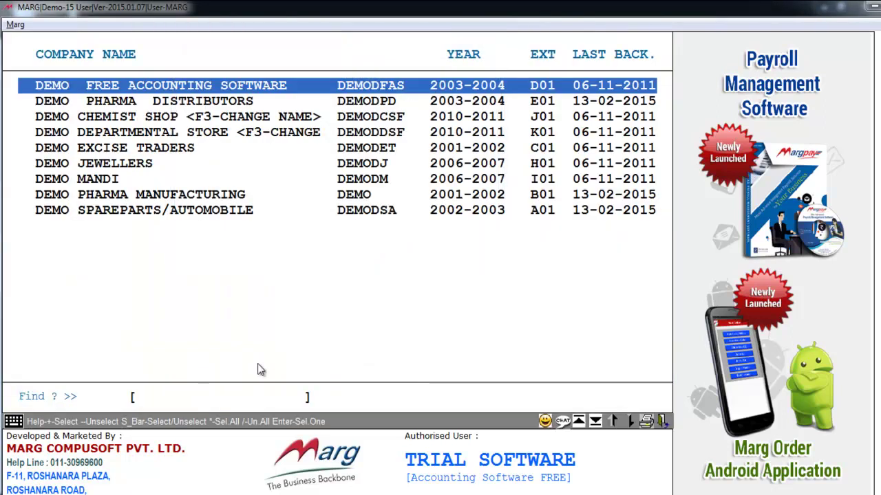
key("Down")
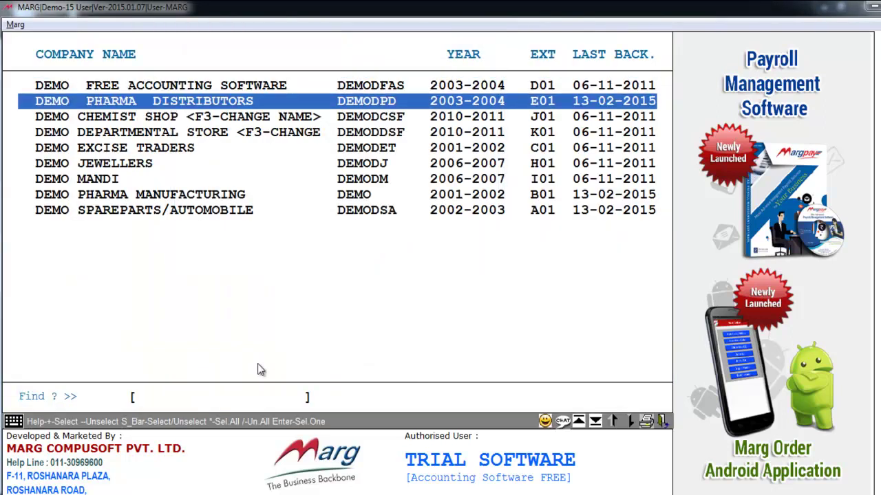
key("space")
key("Up")
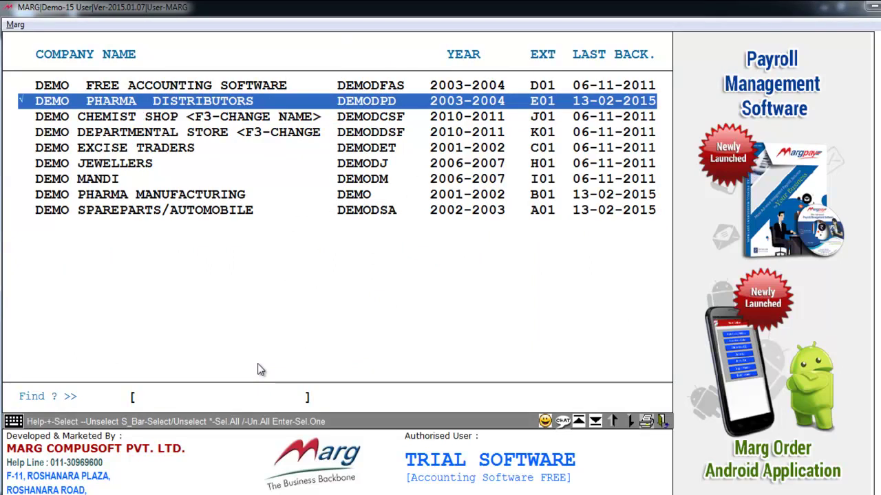
key("Return")
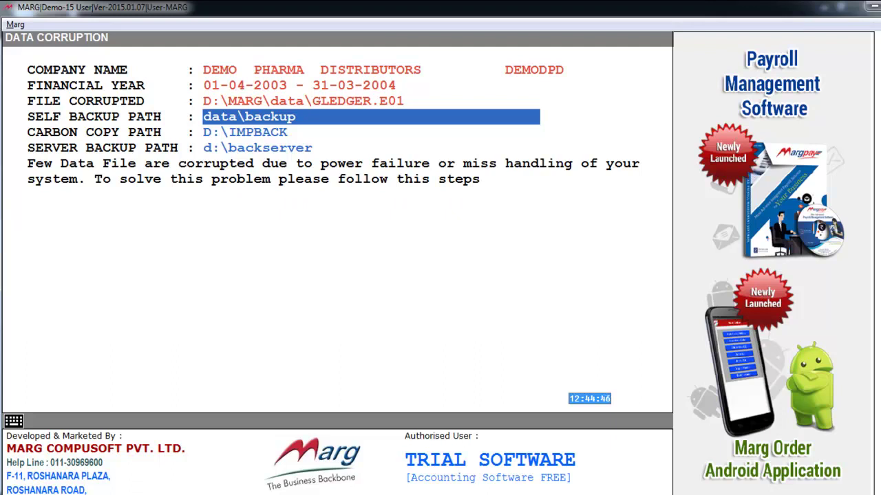
Step: Step past the Self, Carbon Copy and Server backup paths to list recoverable backups
key("Return")
key("Return")
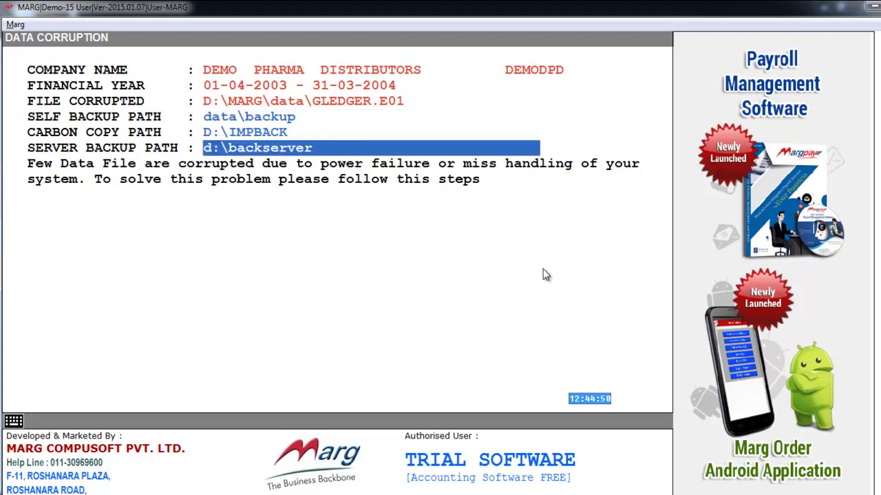
key("Return")
key("Down")
key("Down")
key("Down")
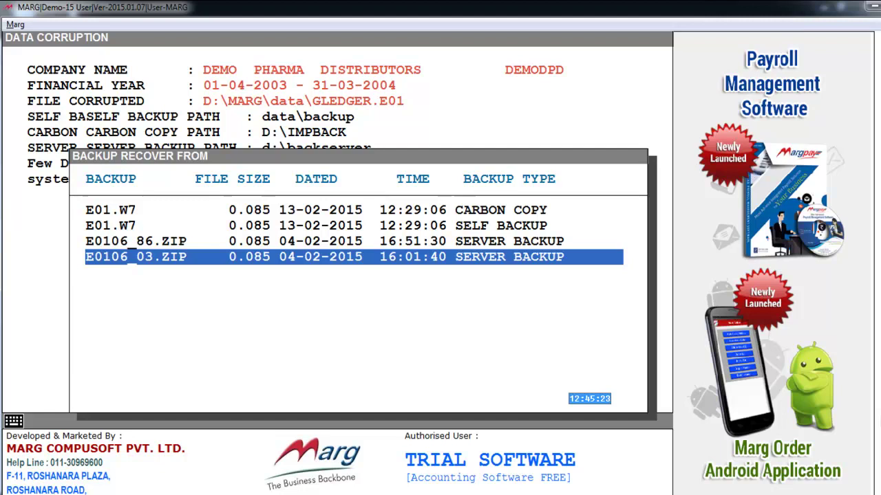
Step: Choose the E01.W7 self backup dated 13-02-2015 for recovery
key("Up")
key("Up")
key("Up")
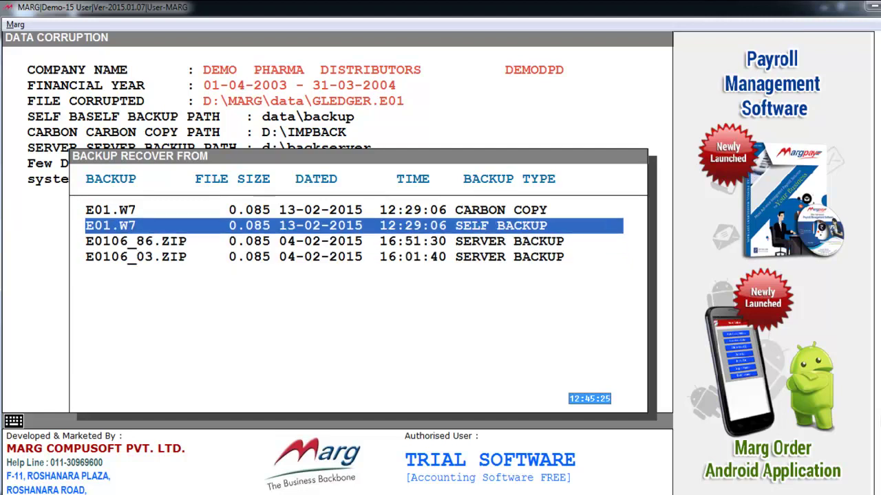
key("Down")
key("Down")
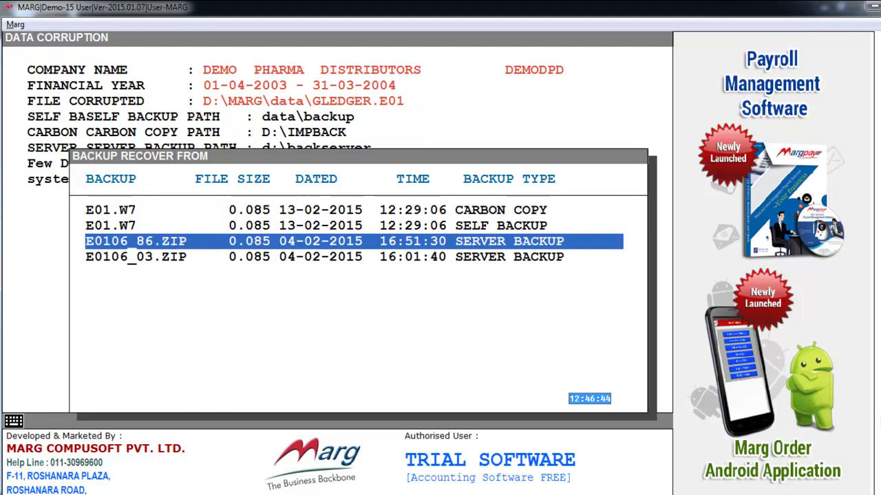
key("Up")
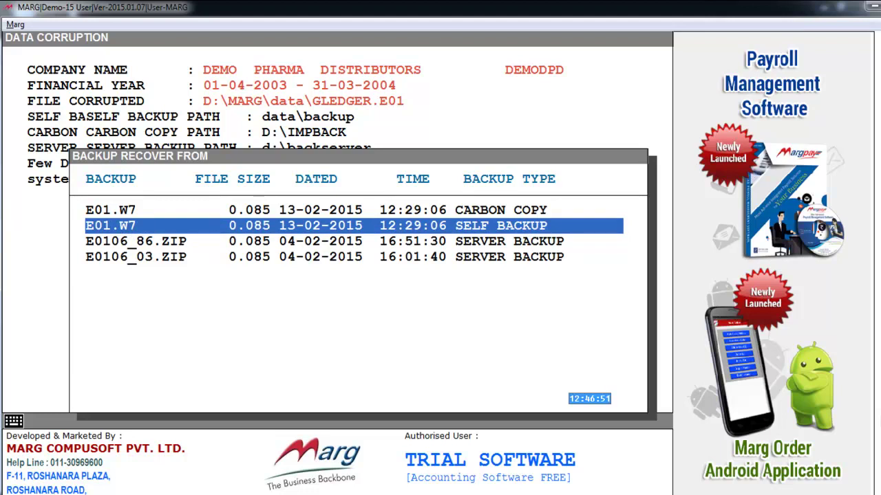
key("Return")
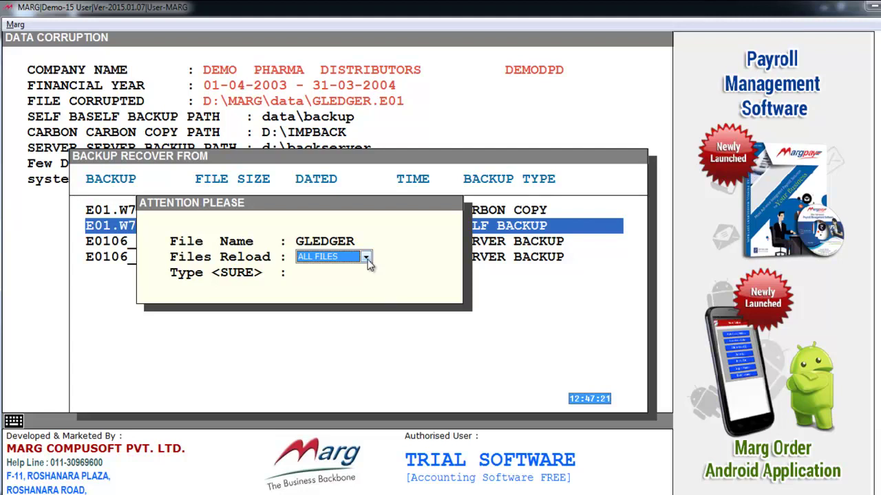
Step: Keep ALL FILES for the GLEDGER reload and enter SURE as confirmation
left_click(366, 257)
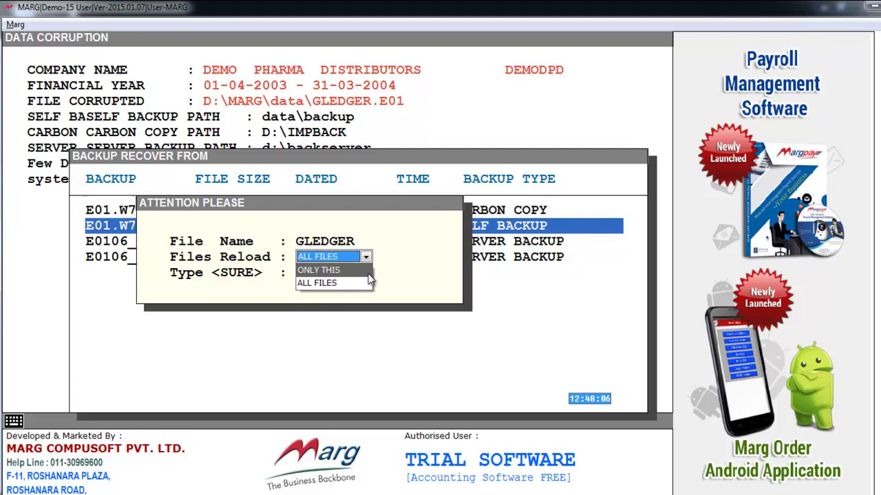
left_click(367, 284)
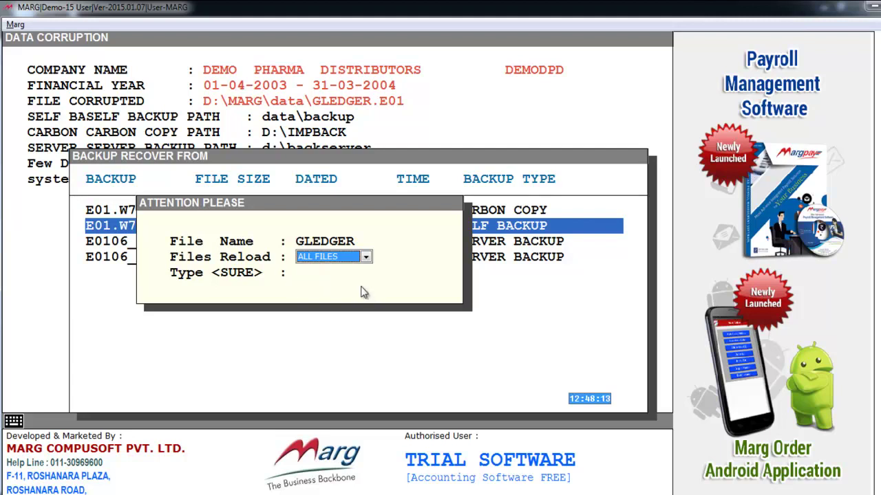
key("Return")
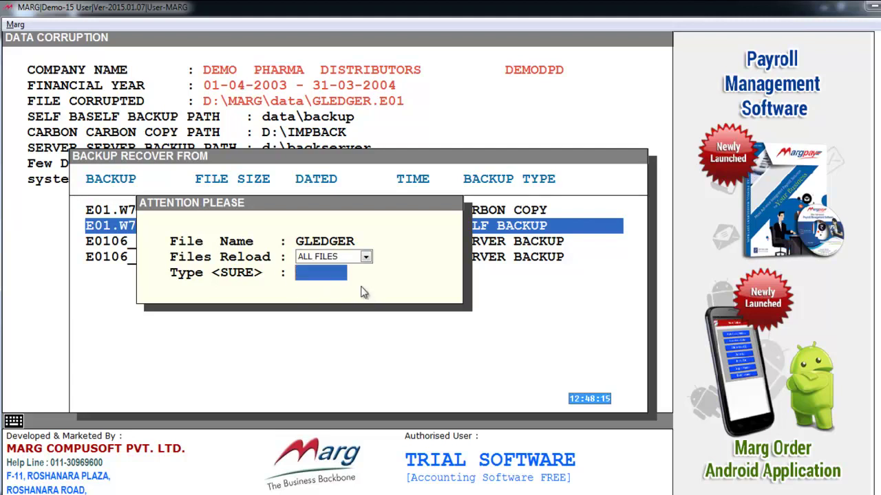
type("SURE")
Step: Confirm SURE to restore GLEDGER from the self backup
key("Return")
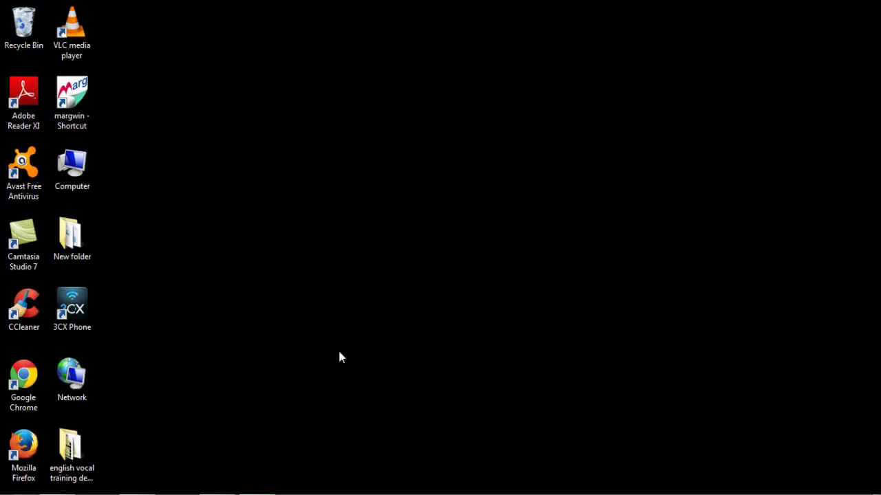